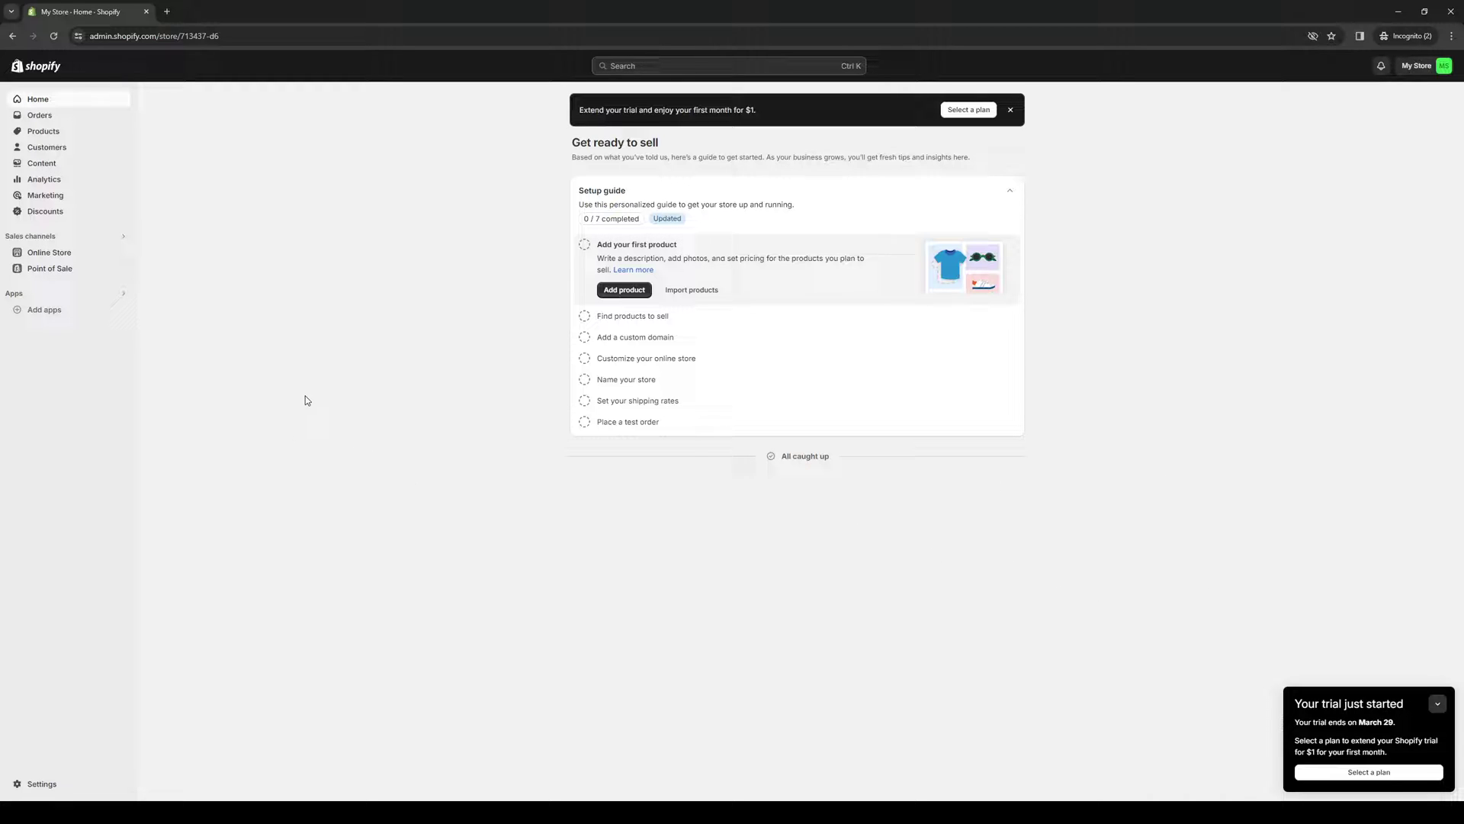
Open the Shopify App Store from the suggested apps overview
{"action": "left_click", "coordinate": [62, 319]}
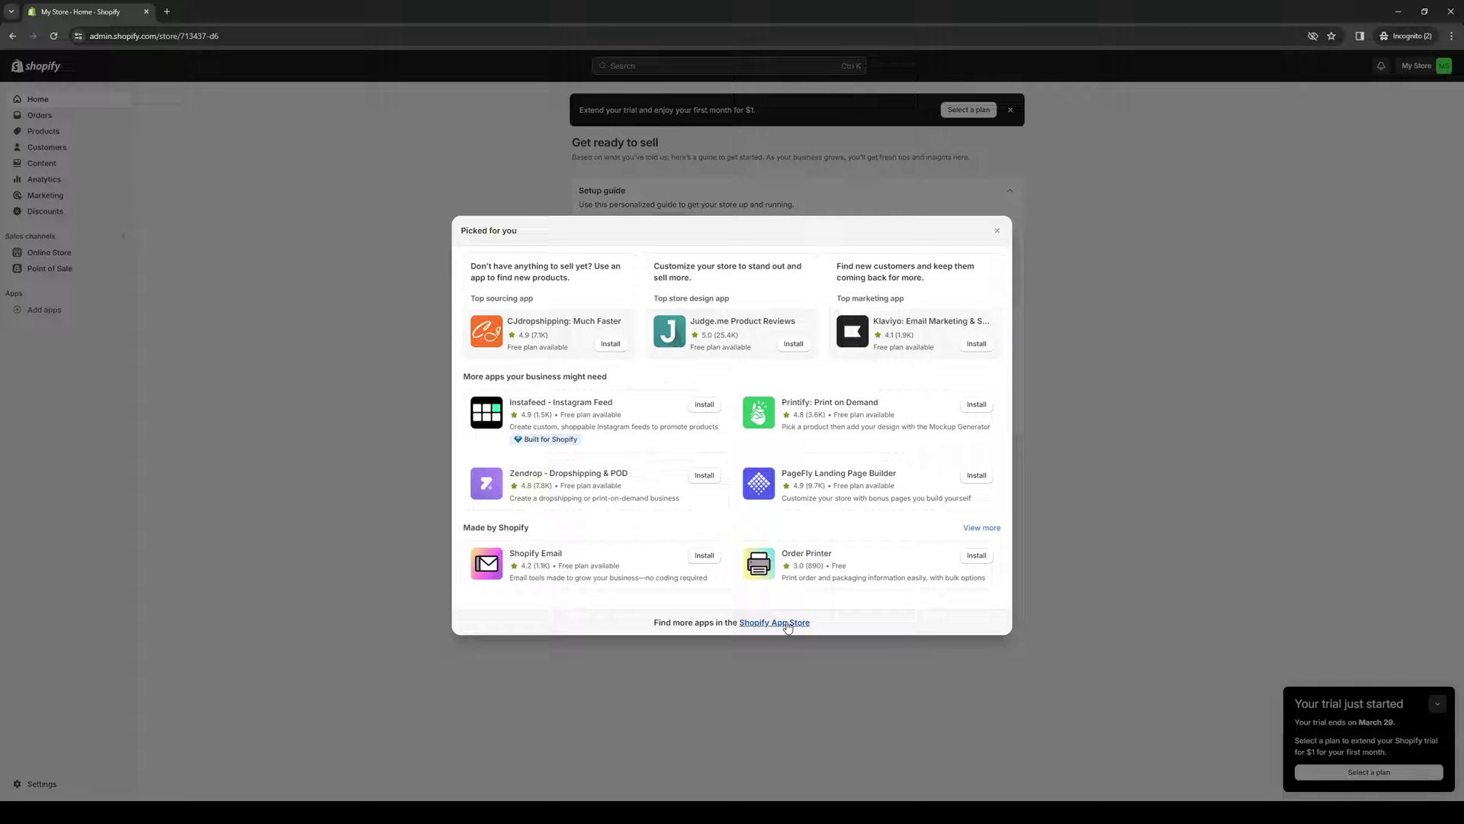
{"action": "left_click", "coordinate": [271, 386]}
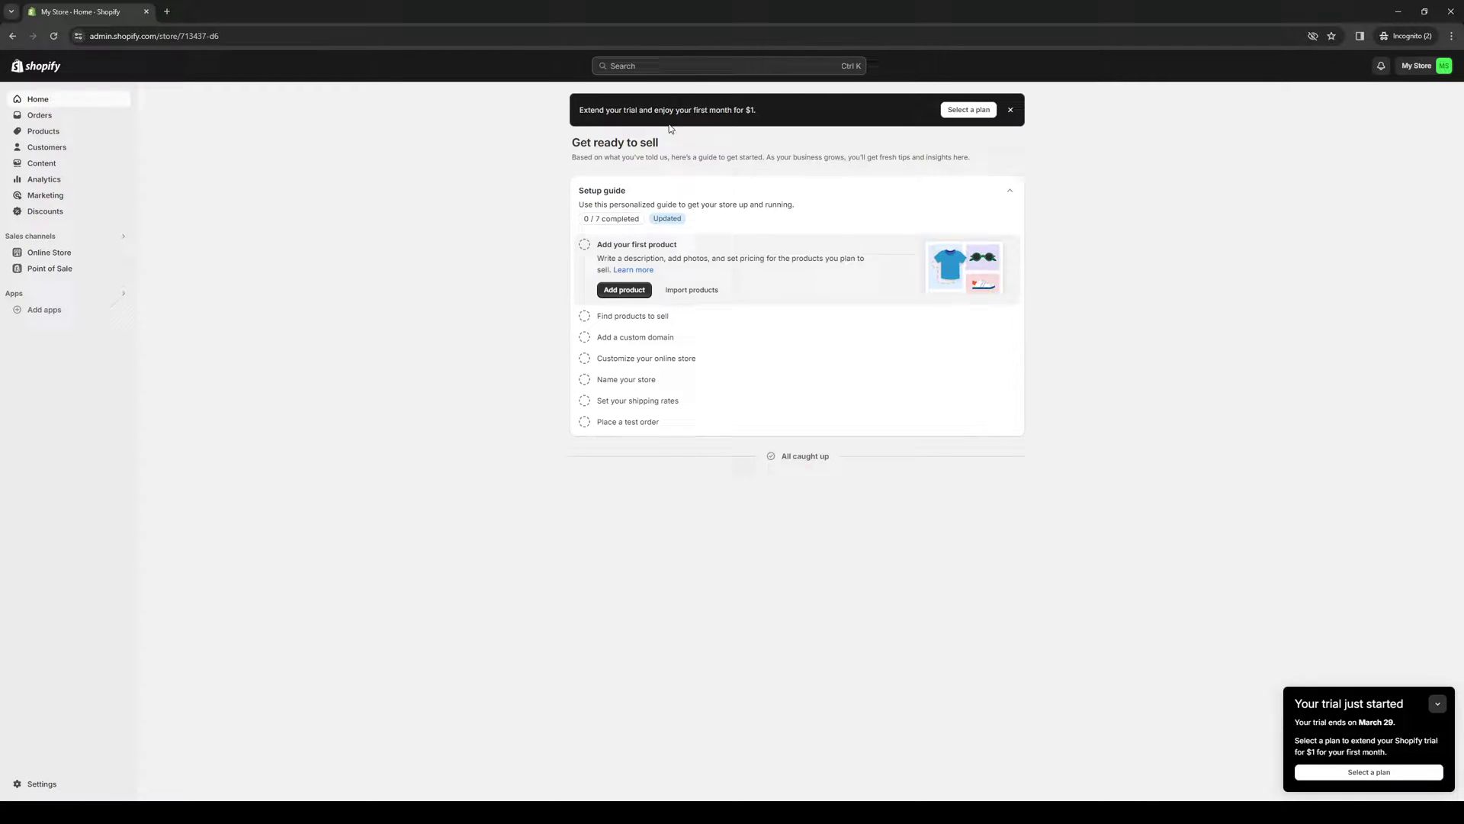
{"action": "left_click", "coordinate": [693, 67]}
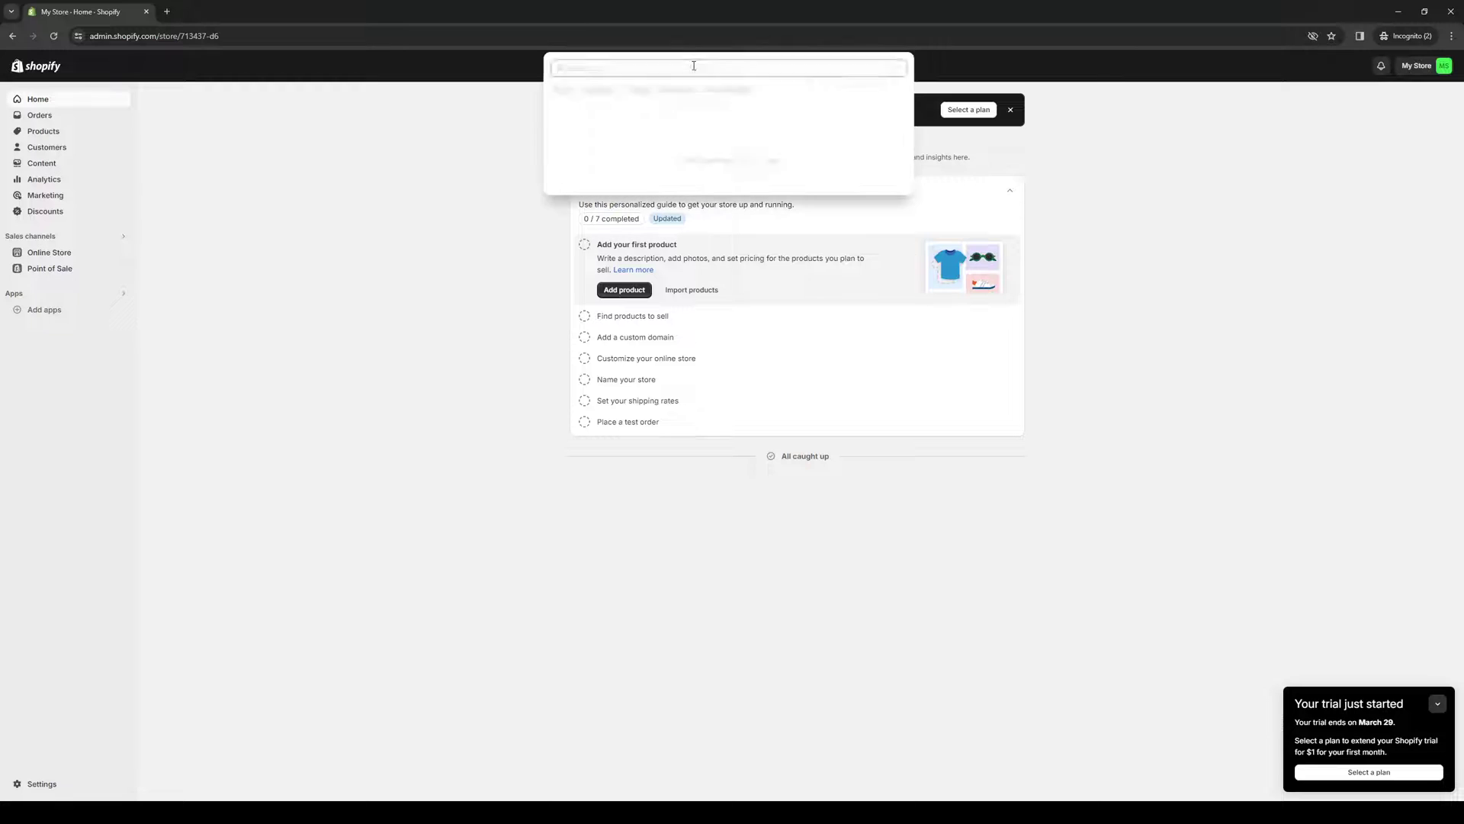
{"action": "left_click", "coordinate": [202, 347]}
{"action": "left_click", "coordinate": [43, 309]}
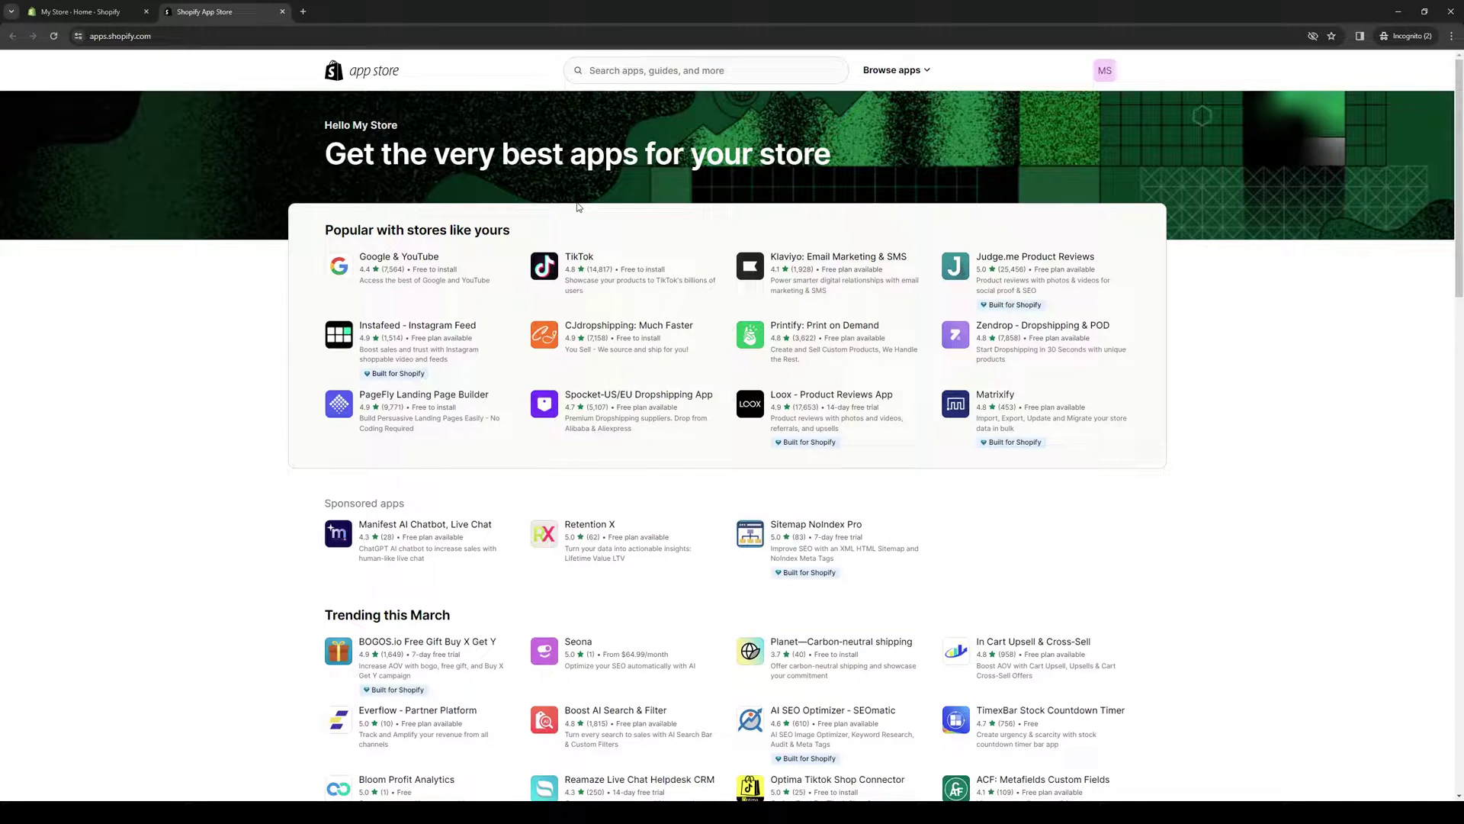
Search the App Store for 'search bar', bringing up 488 app results
{"action": "left_click", "coordinate": [625, 75]}
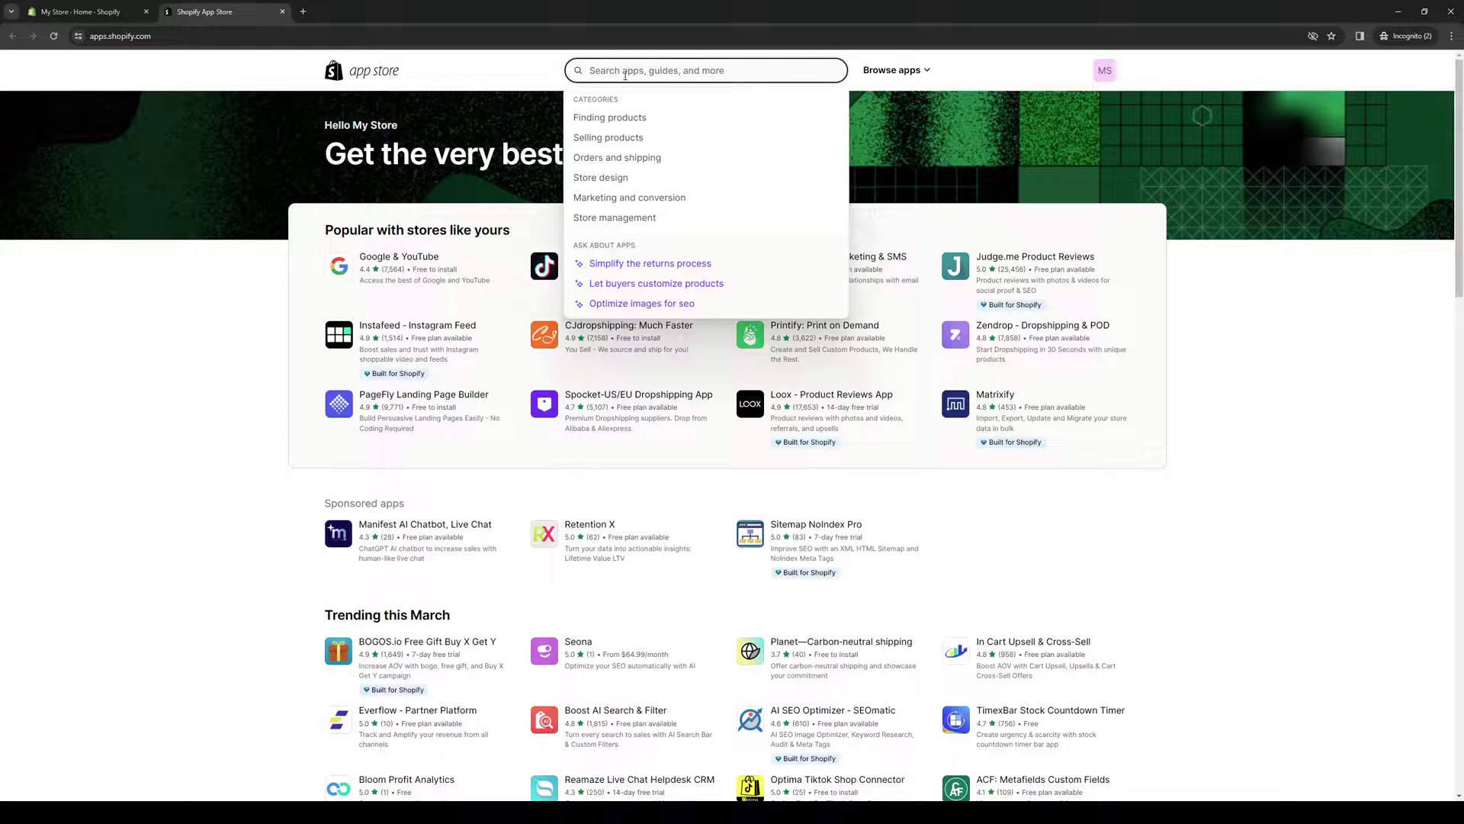
{"action": "type", "text": "search"}
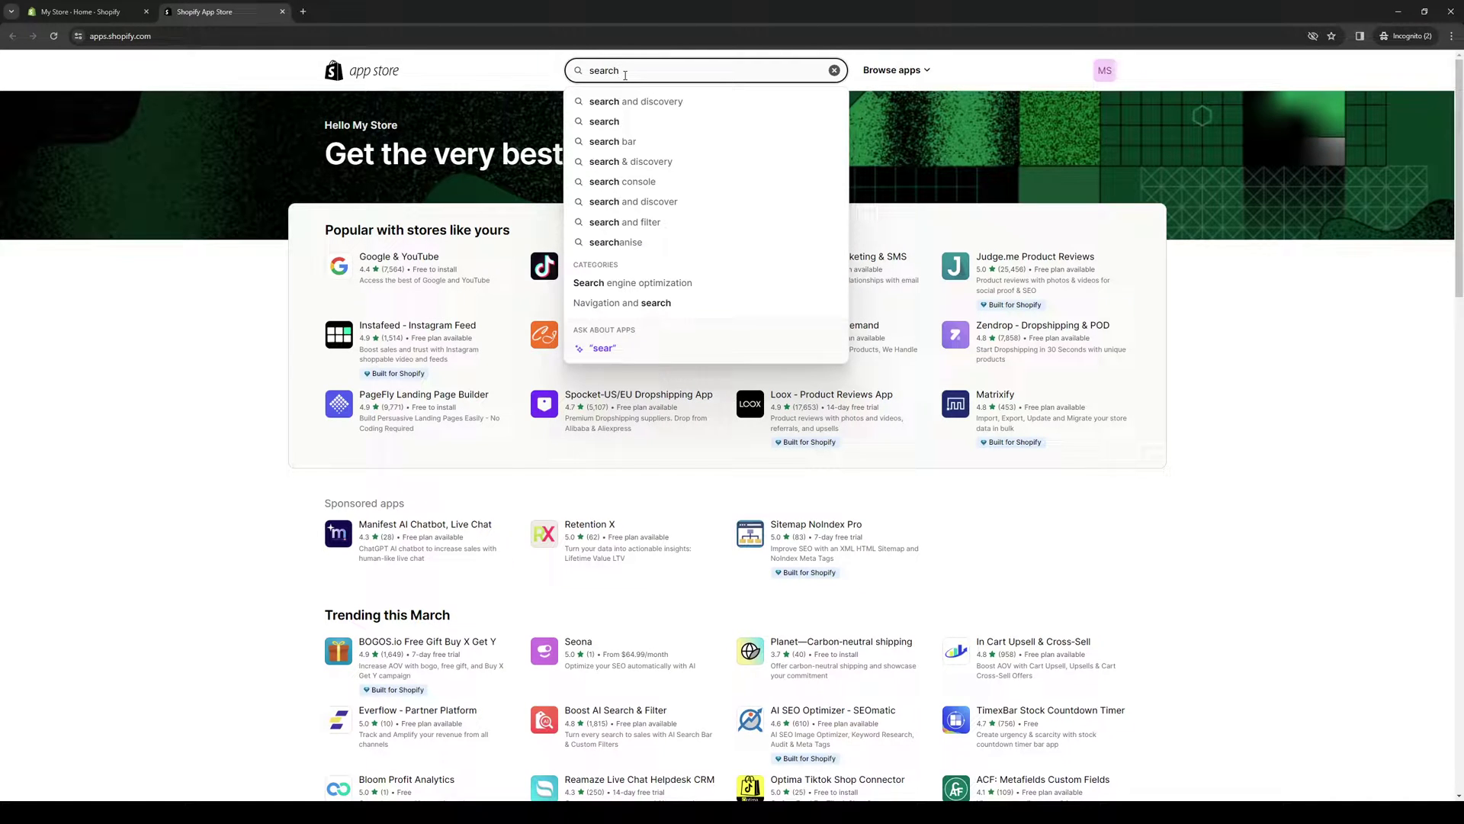
{"action": "type", "text": " add"}
{"action": "key", "text": "BackSpace"}
{"action": "key", "text": "BackSpace"}
{"action": "key", "text": "BackSpace"}
{"action": "type", "text": "bar"}
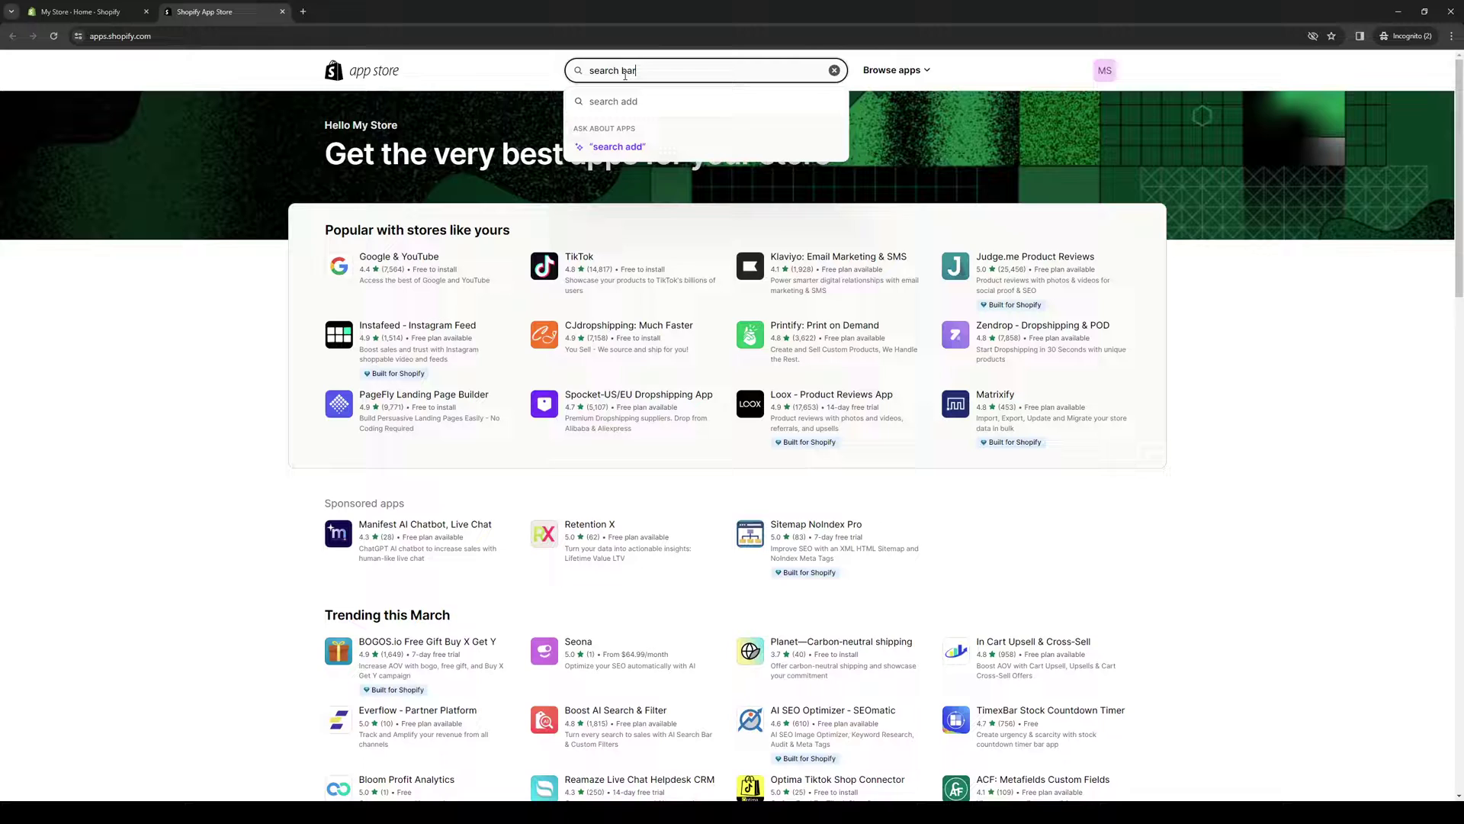
{"action": "key", "text": "Return"}
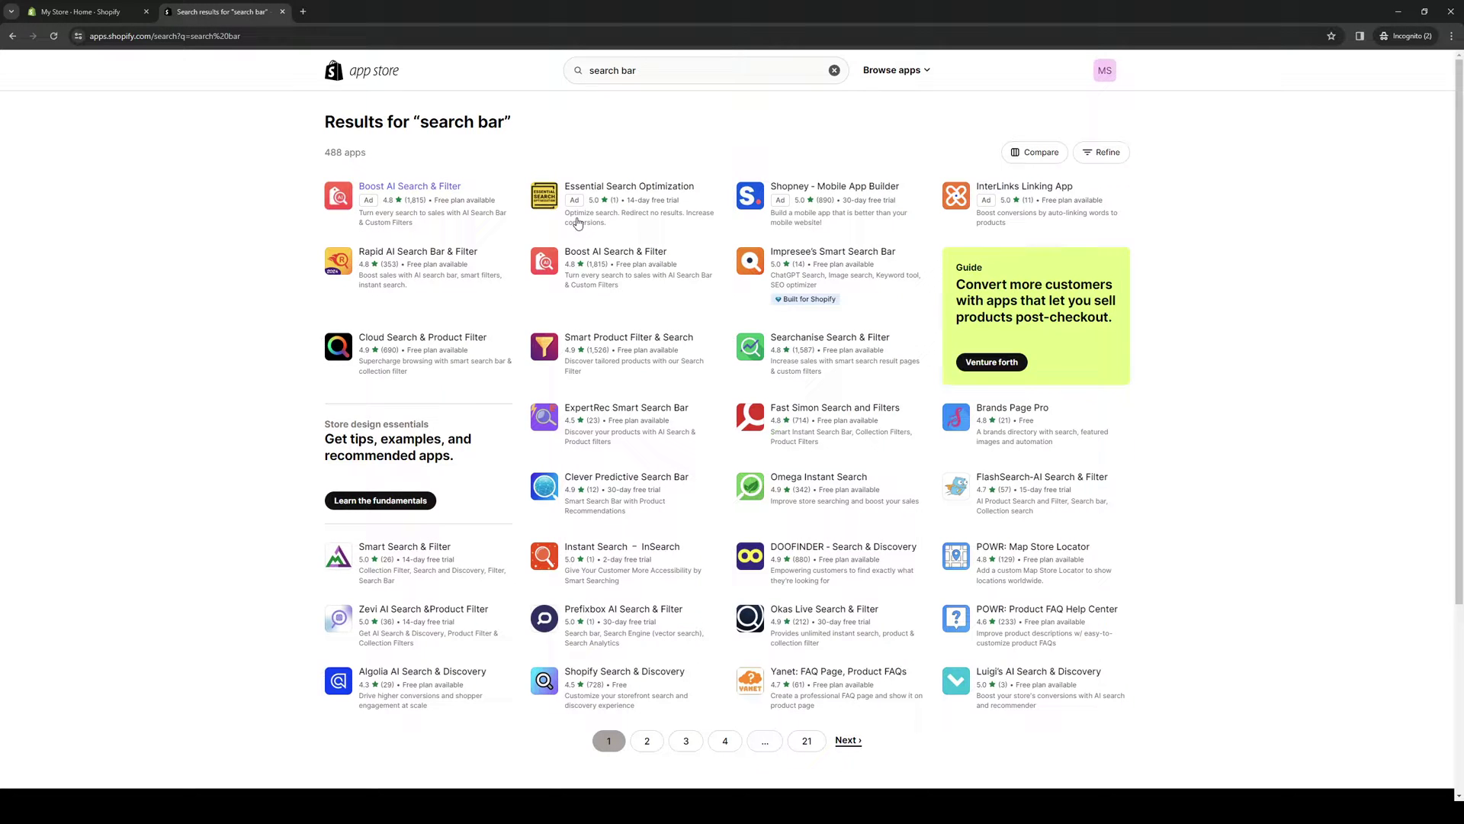
Install Boost AI Search & Discovery, skim its welcome tour, then close its tab and the suggestions overview
{"action": "left_click", "coordinate": [409, 190]}
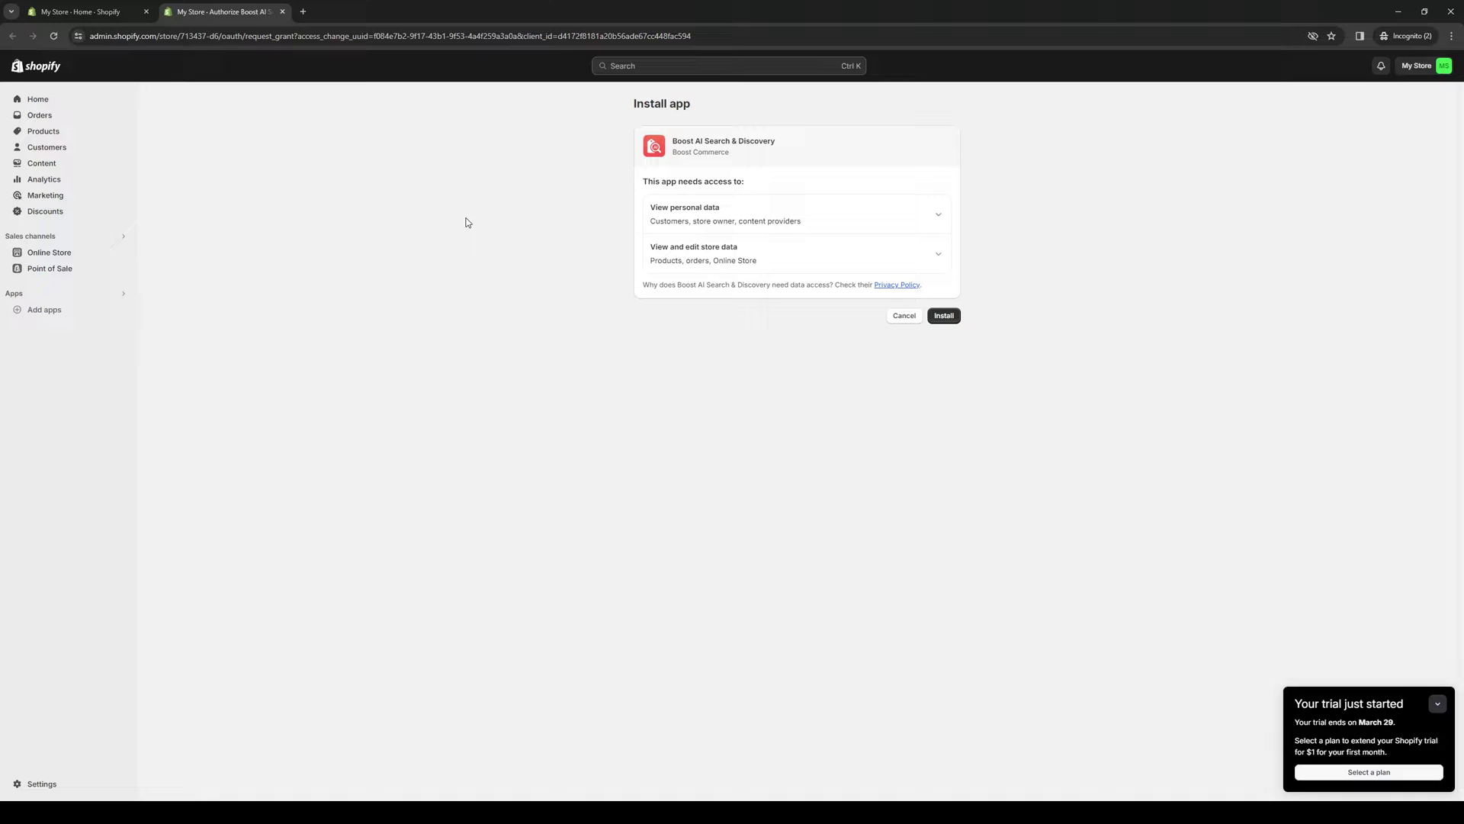
{"action": "left_click", "coordinate": [945, 317]}
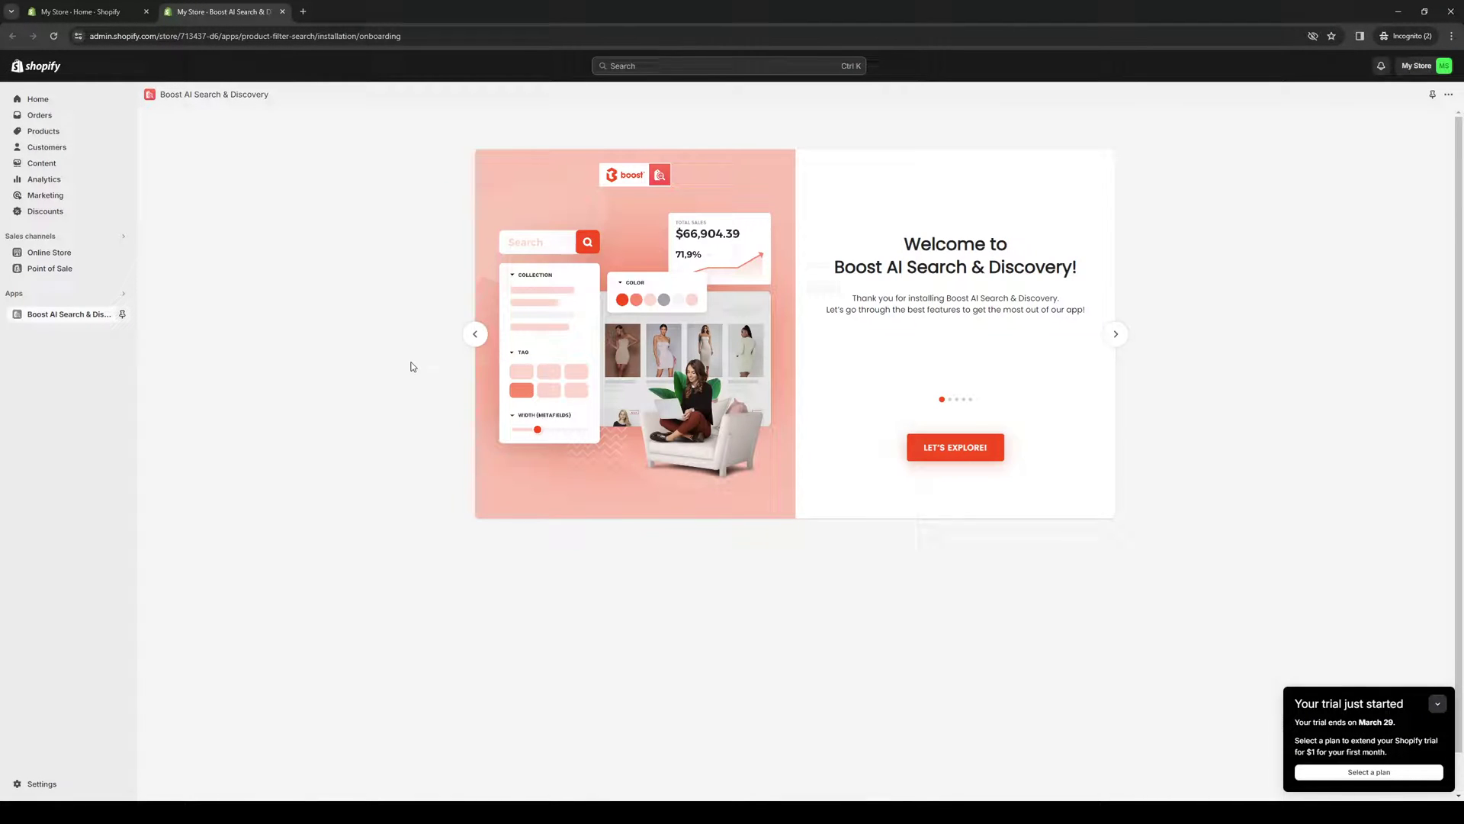
{"action": "left_click", "coordinate": [1118, 335]}
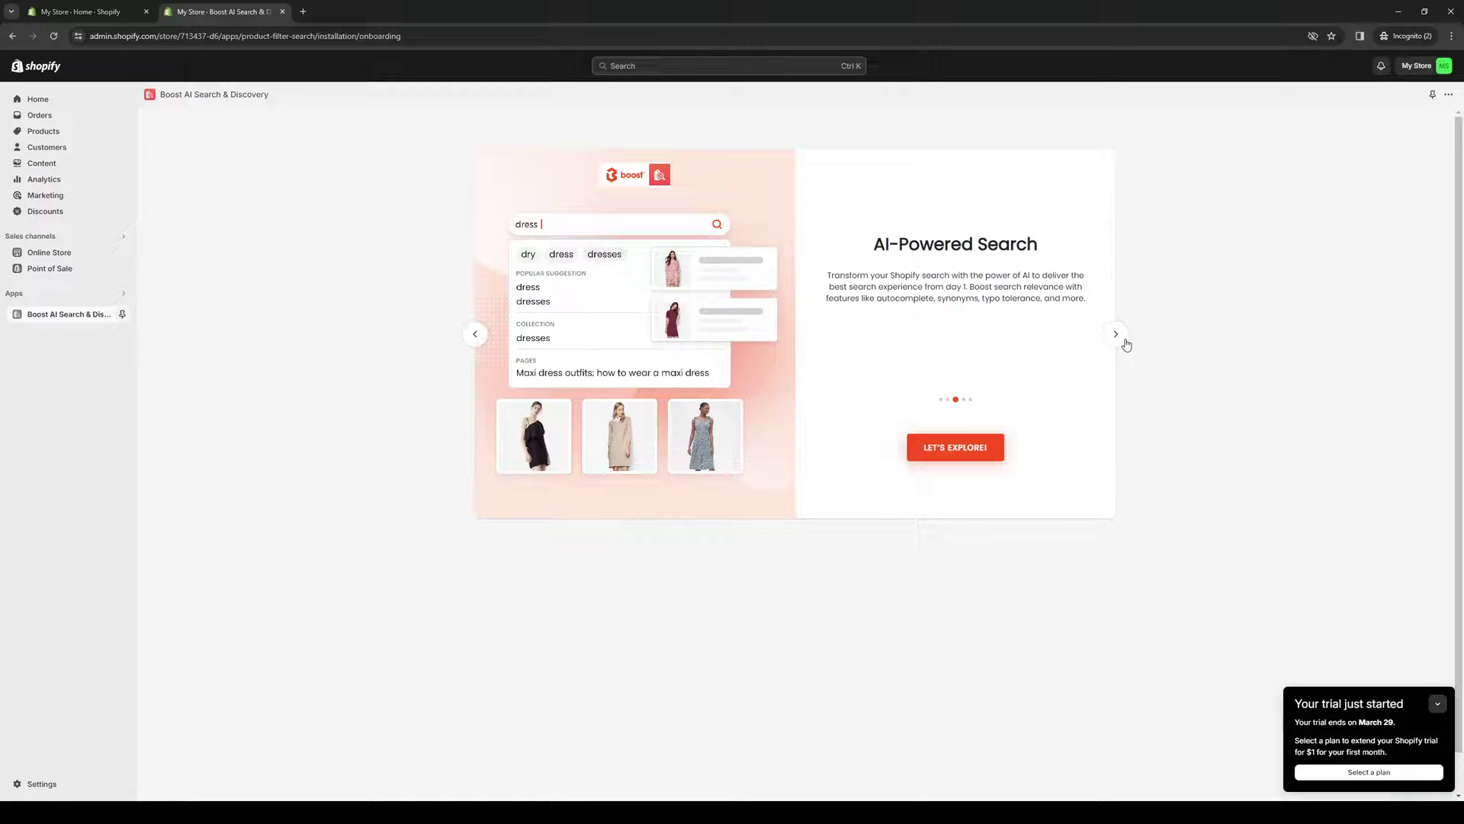
{"action": "left_click", "coordinate": [1117, 335]}
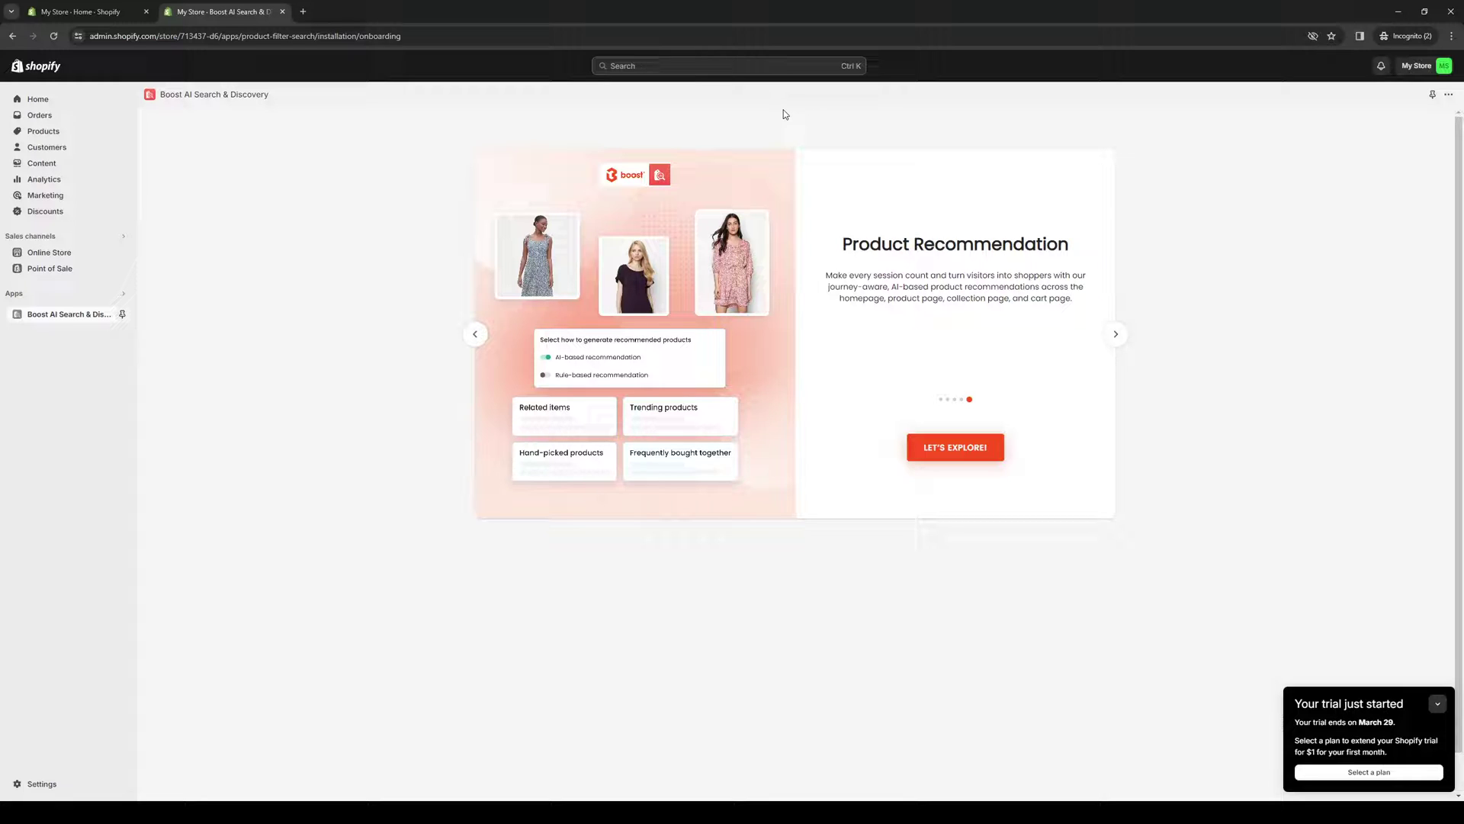
{"action": "key", "text": "ctrl+w"}
{"action": "left_click", "coordinate": [260, 241]}
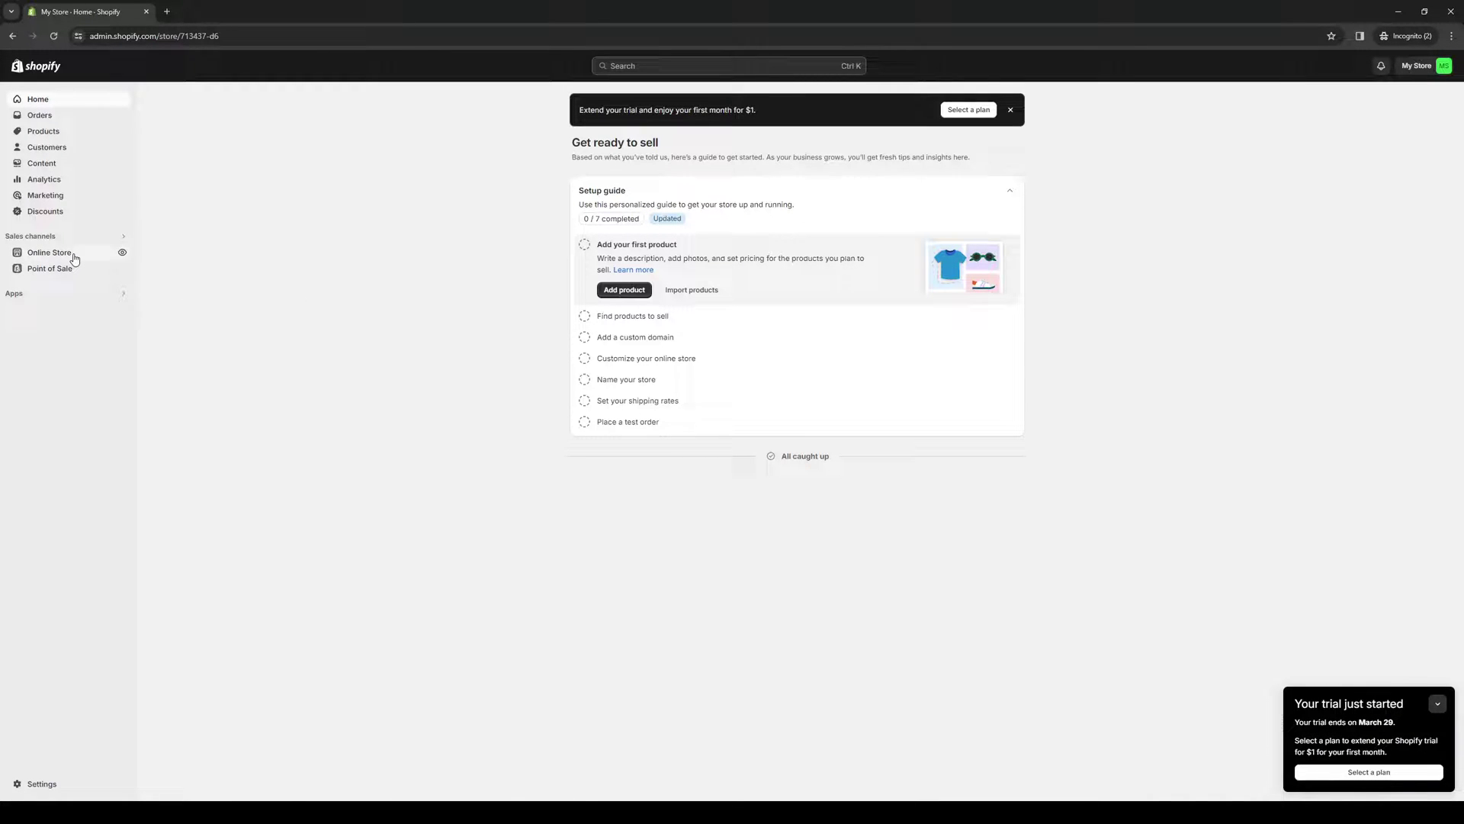
Open the Dawn theme editor, dismiss the cookies notice, and bring up the theme-wide settings
{"action": "left_click", "coordinate": [71, 254]}
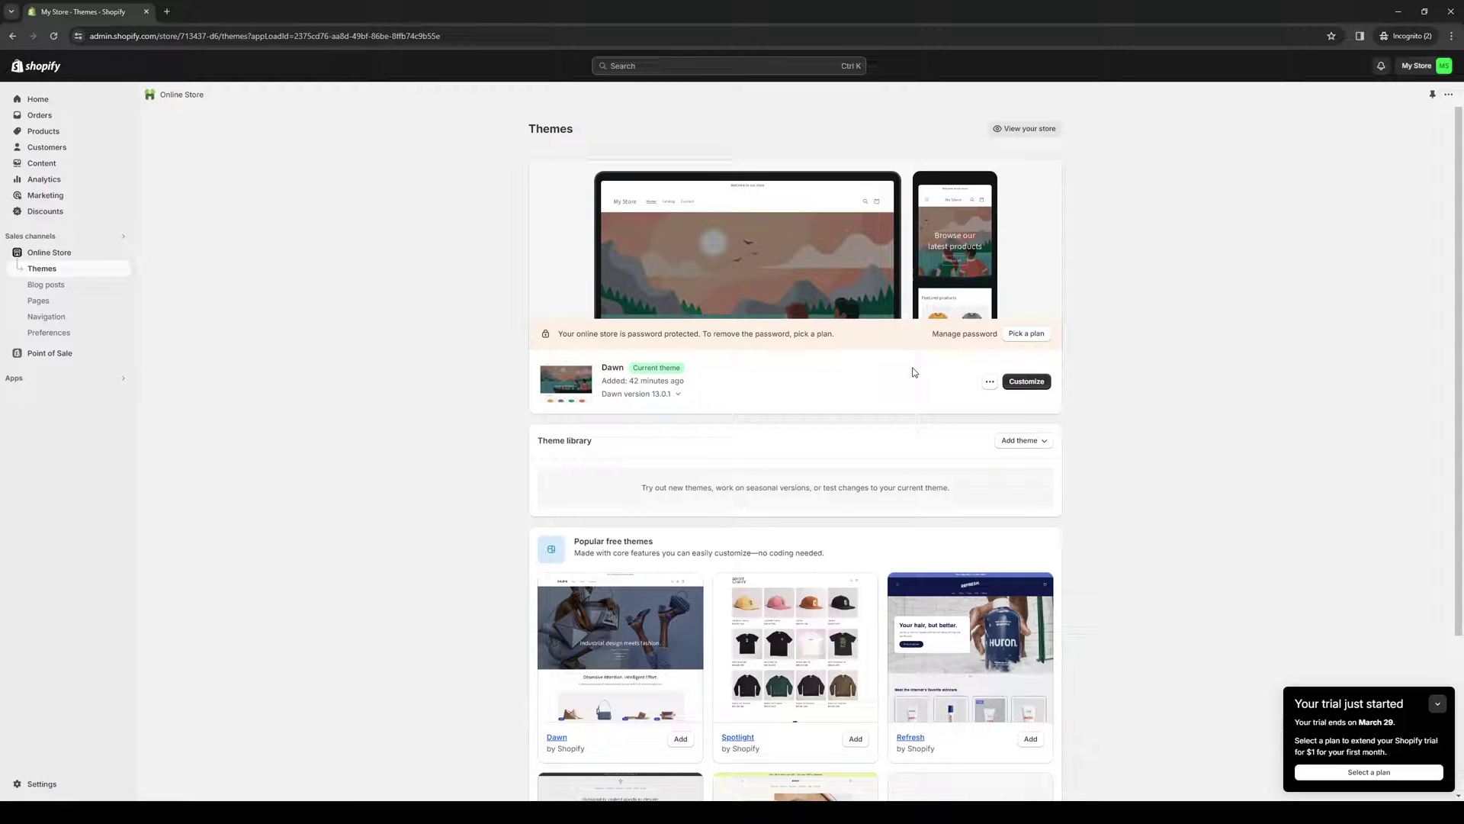
{"action": "left_click", "coordinate": [1029, 387]}
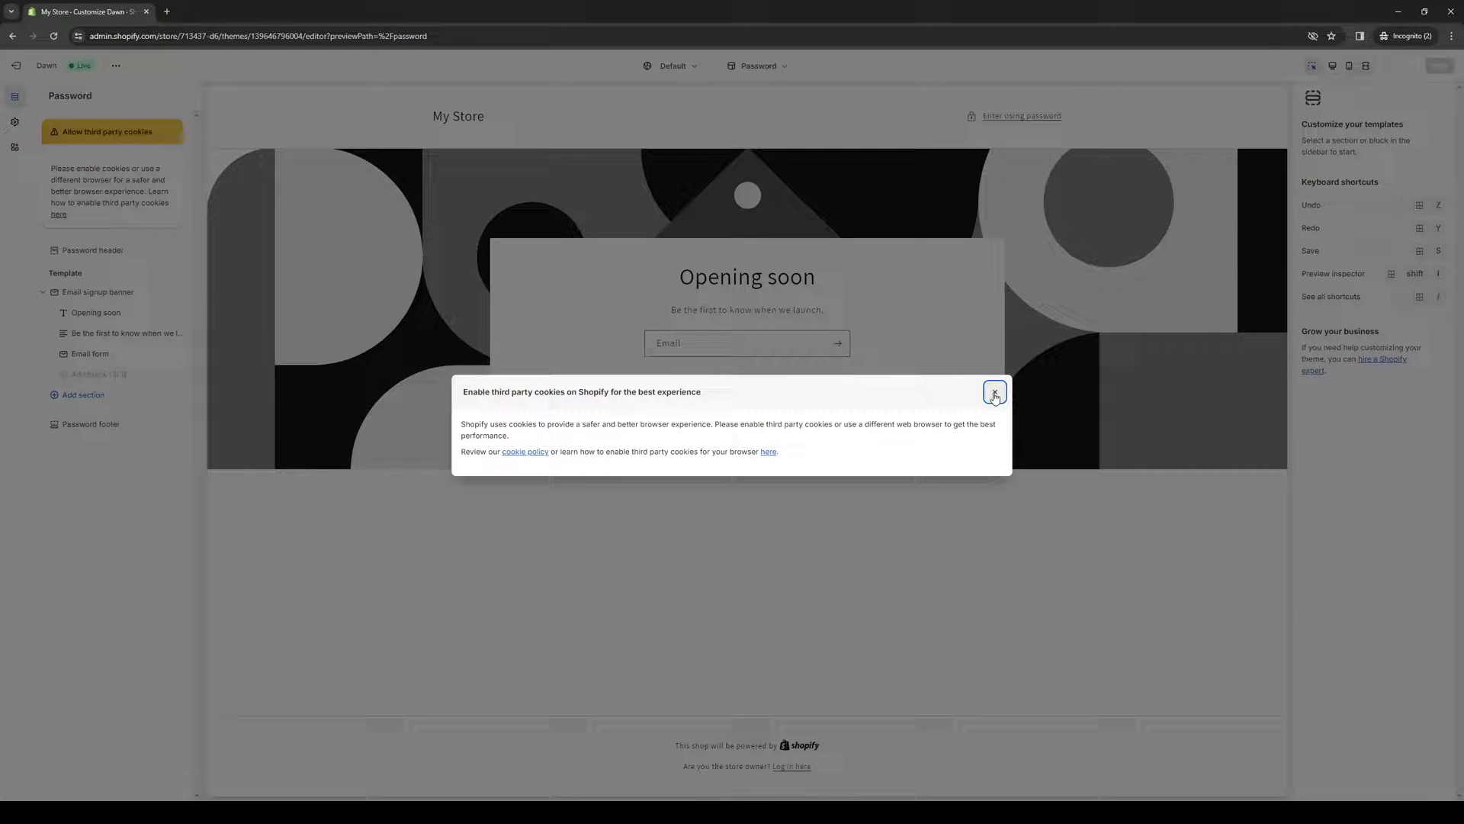
{"action": "left_click", "coordinate": [993, 391]}
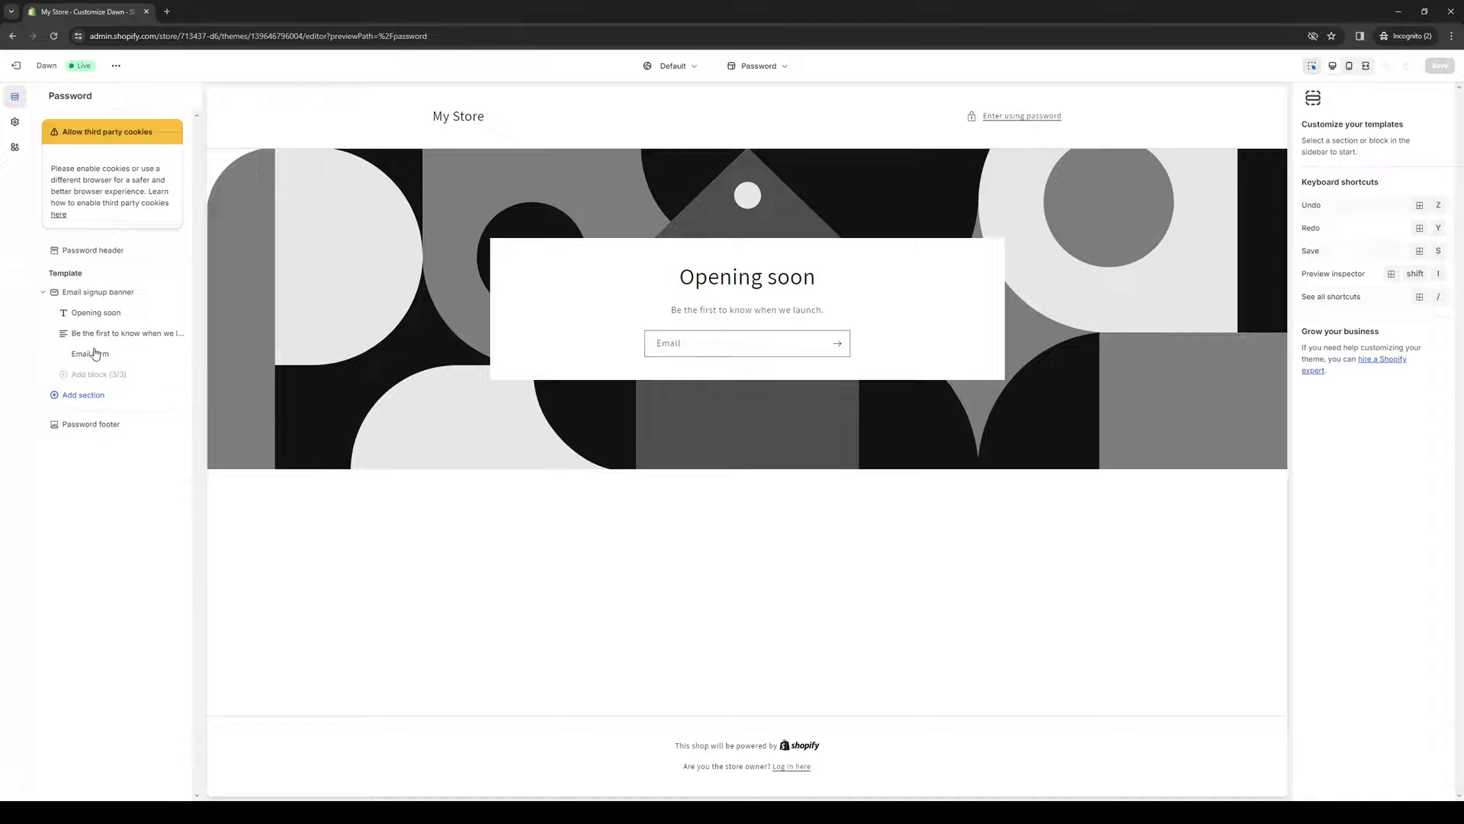
{"action": "left_click", "coordinate": [15, 122]}
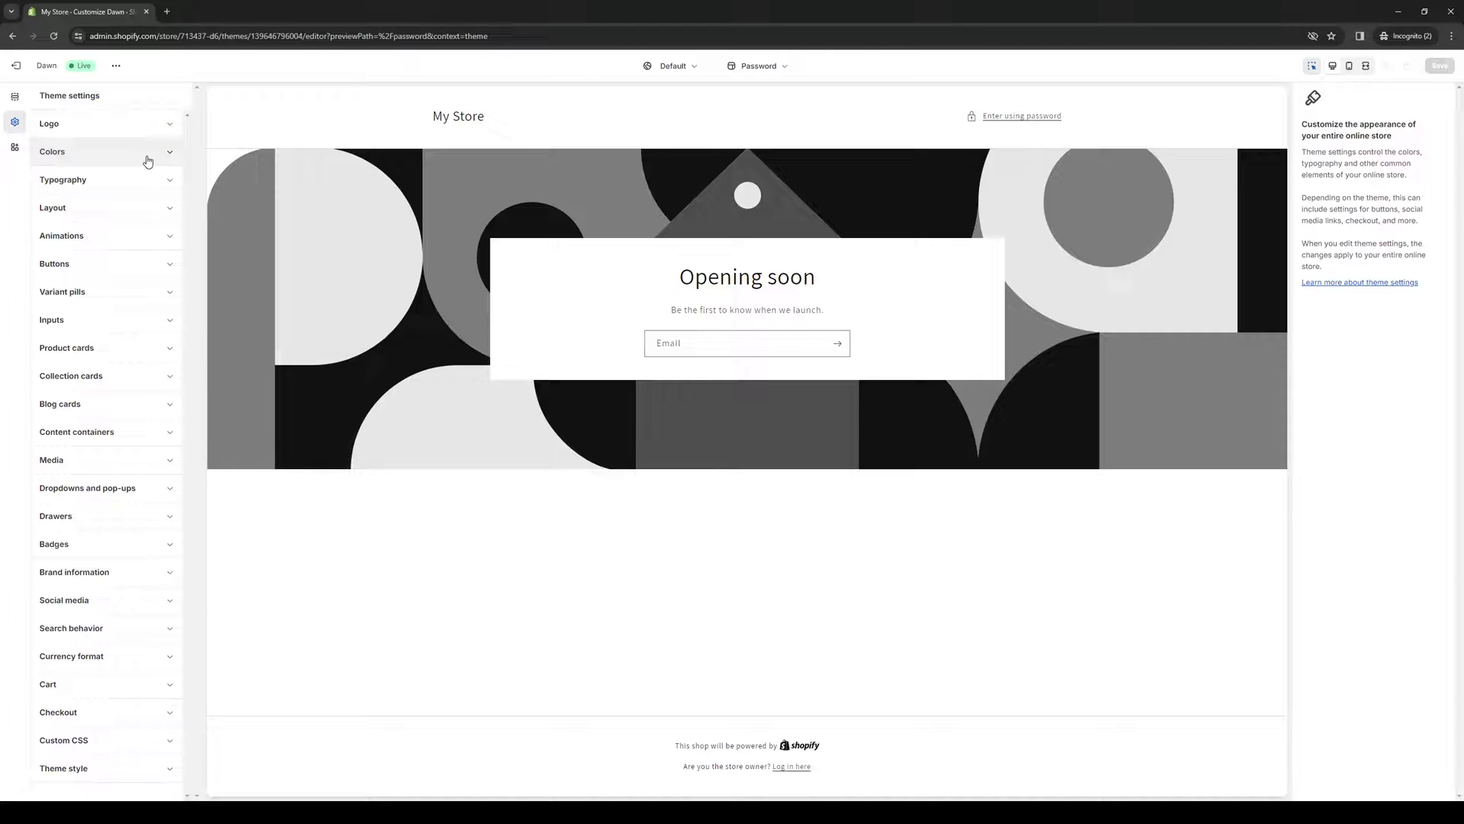
Switch on the Boost Core app embed in Dawn and expand its details
{"action": "left_click", "coordinate": [14, 147]}
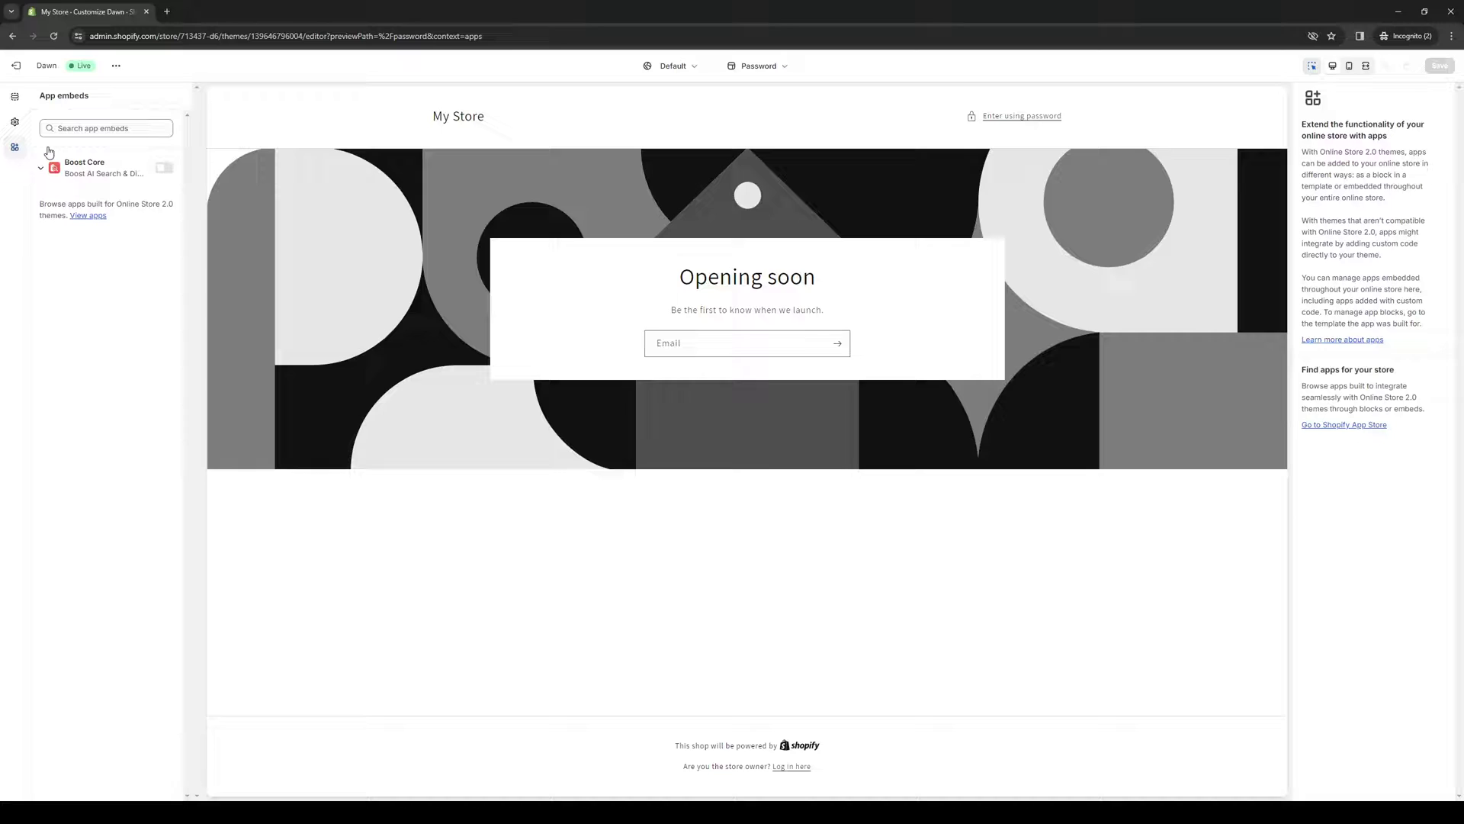
{"action": "left_click", "coordinate": [164, 169]}
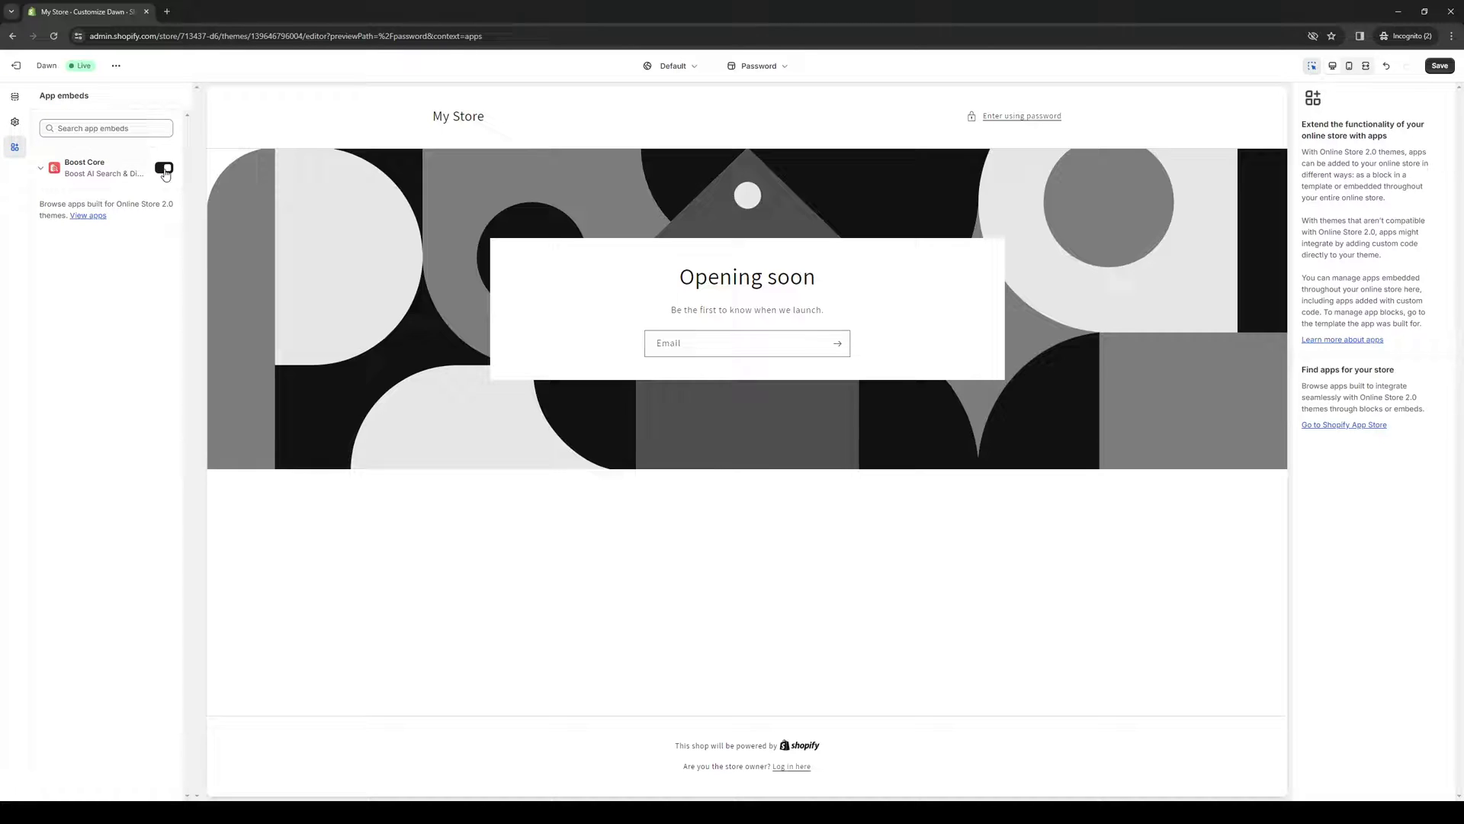
{"action": "left_click", "coordinate": [103, 169]}
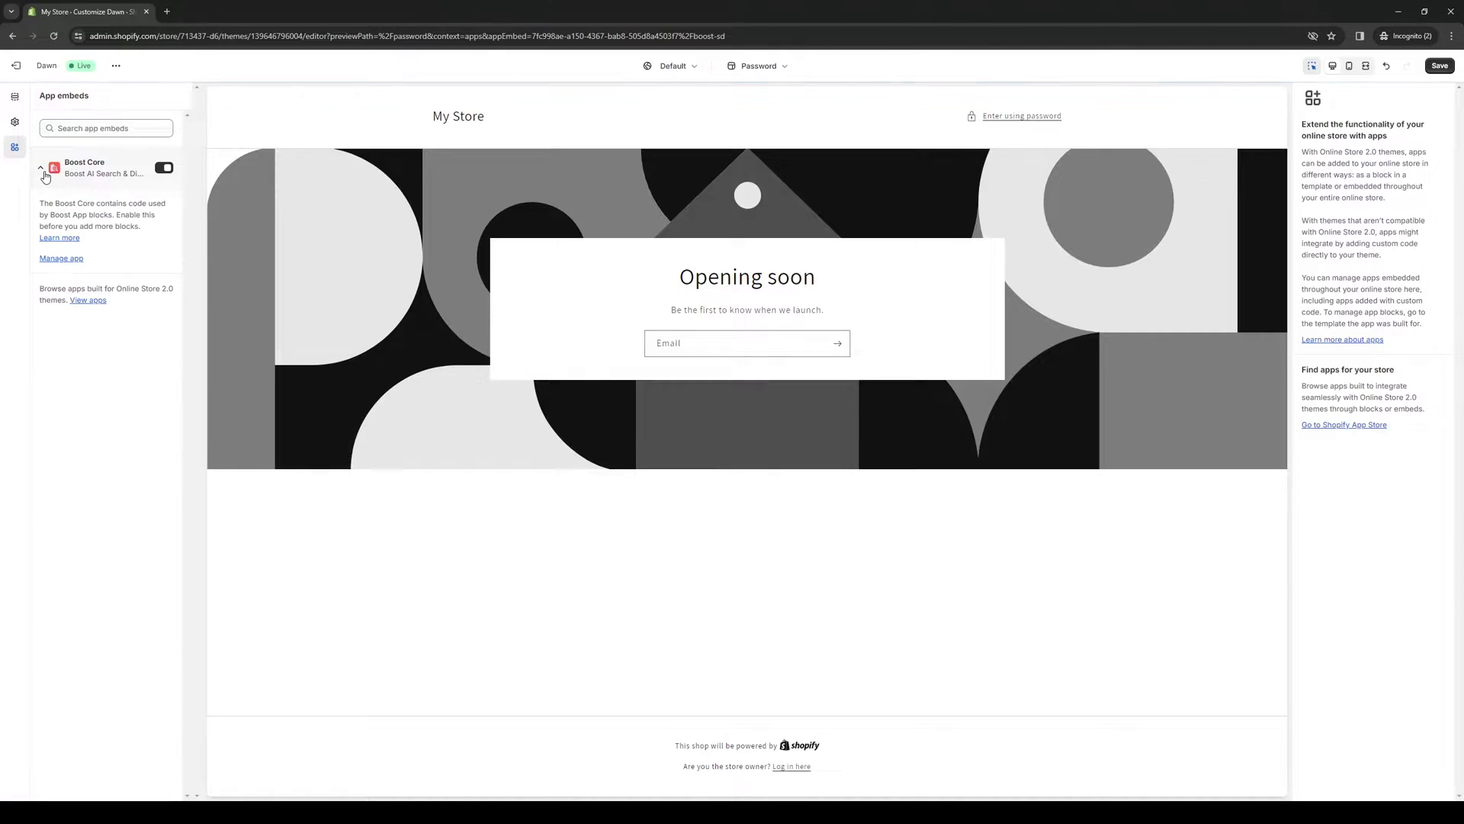
Enable Show product vendor and Show product price under Search behavior
{"action": "left_click", "coordinate": [14, 123]}
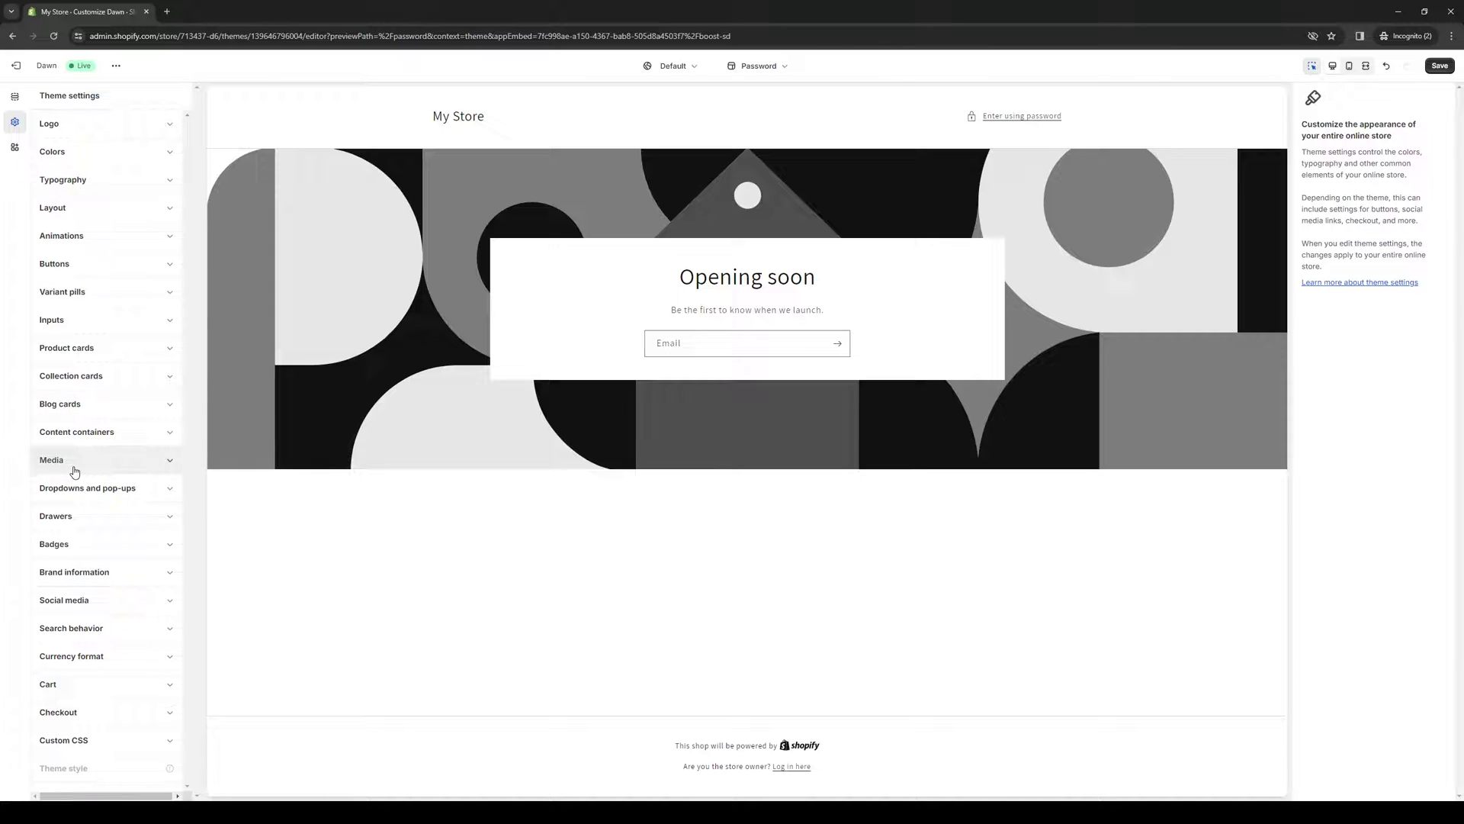
{"action": "left_click", "coordinate": [157, 629]}
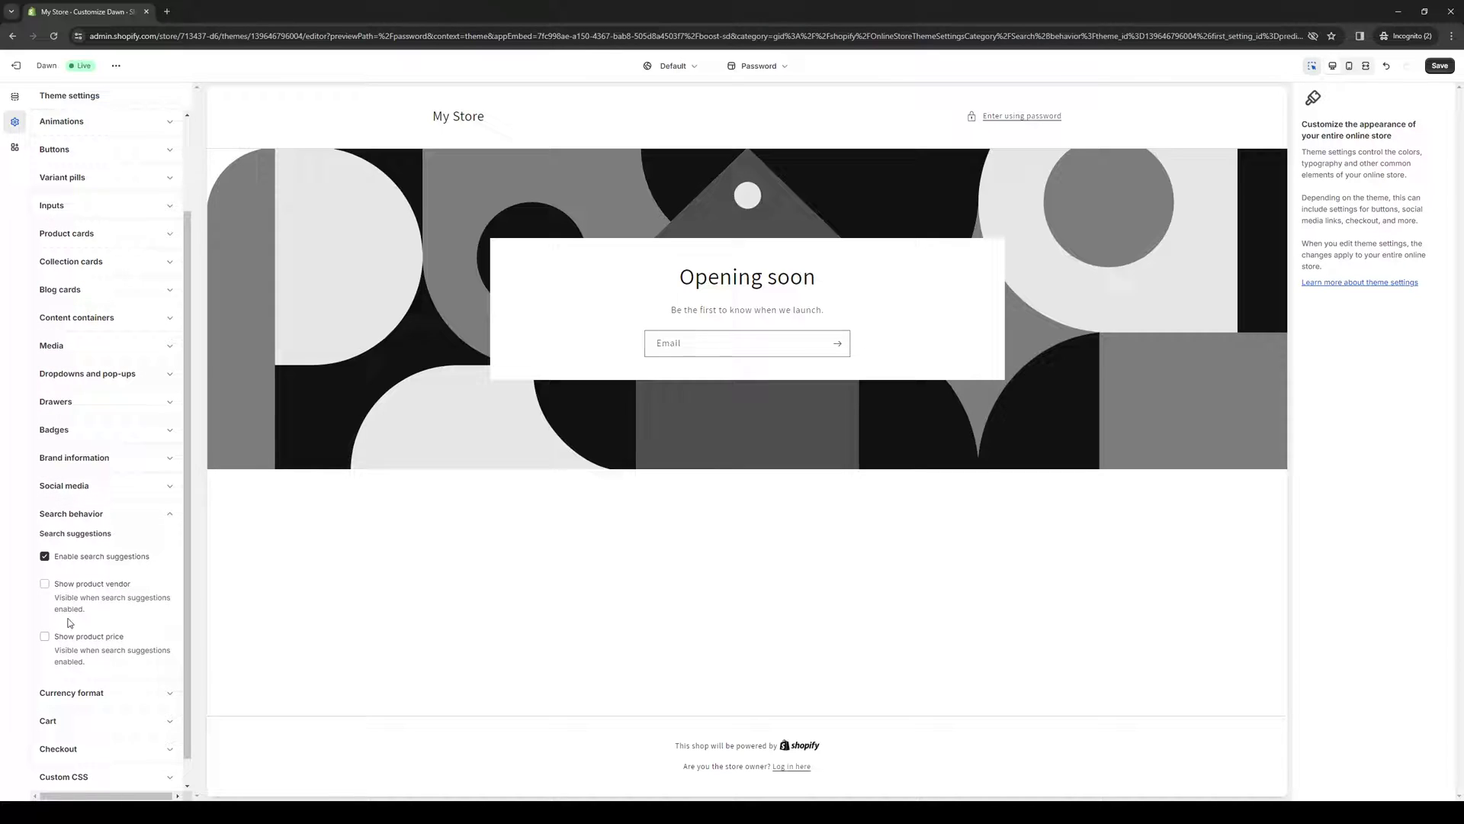
{"action": "left_click", "coordinate": [44, 584]}
{"action": "left_click", "coordinate": [45, 638]}
{"action": "scroll", "coordinate": [91, 446], "scroll_direction": "up", "scroll_amount": 2}
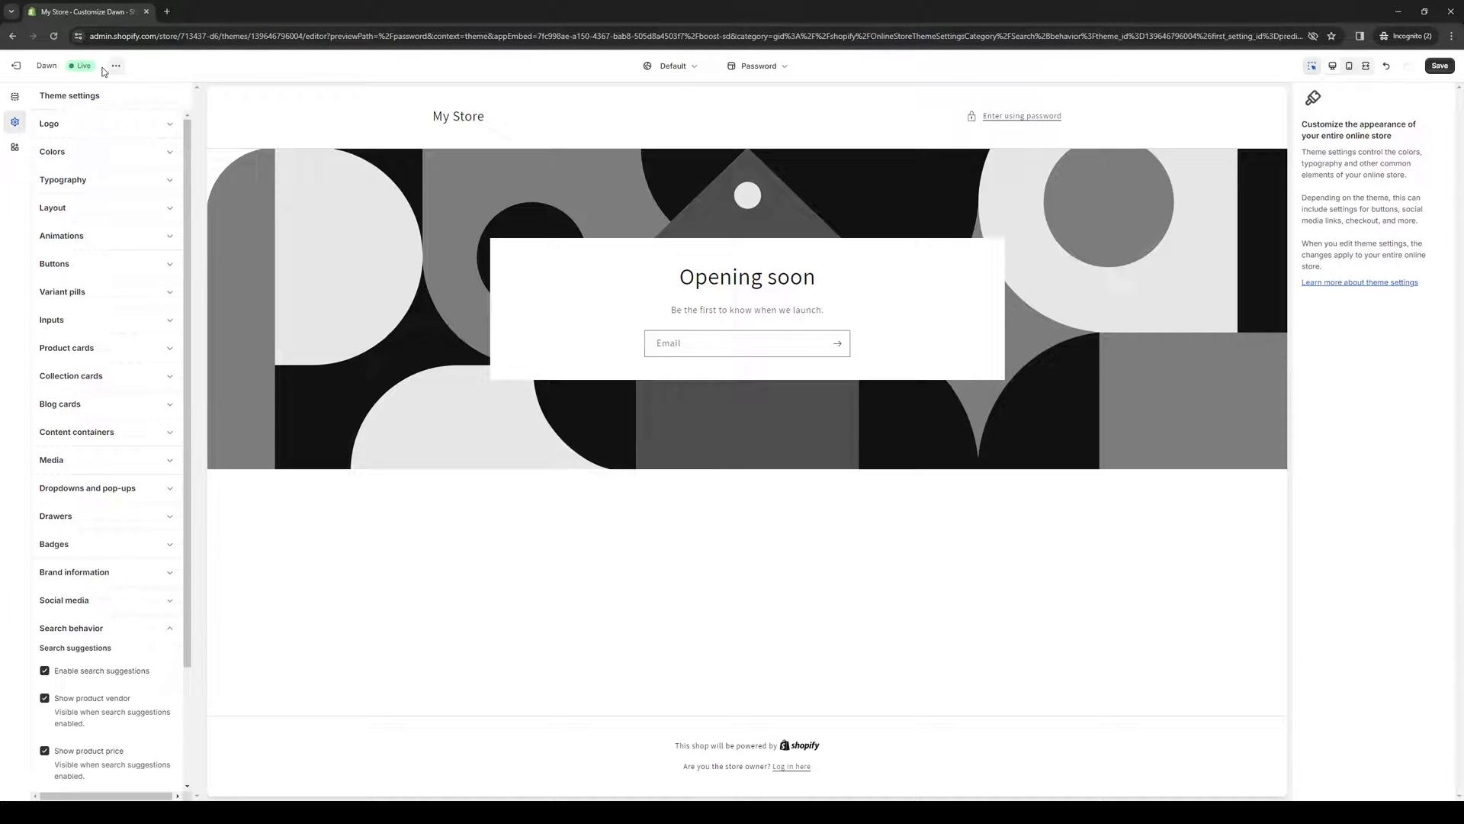
Leave the theme editor without saving and return to the admin home
{"action": "left_click", "coordinate": [25, 72]}
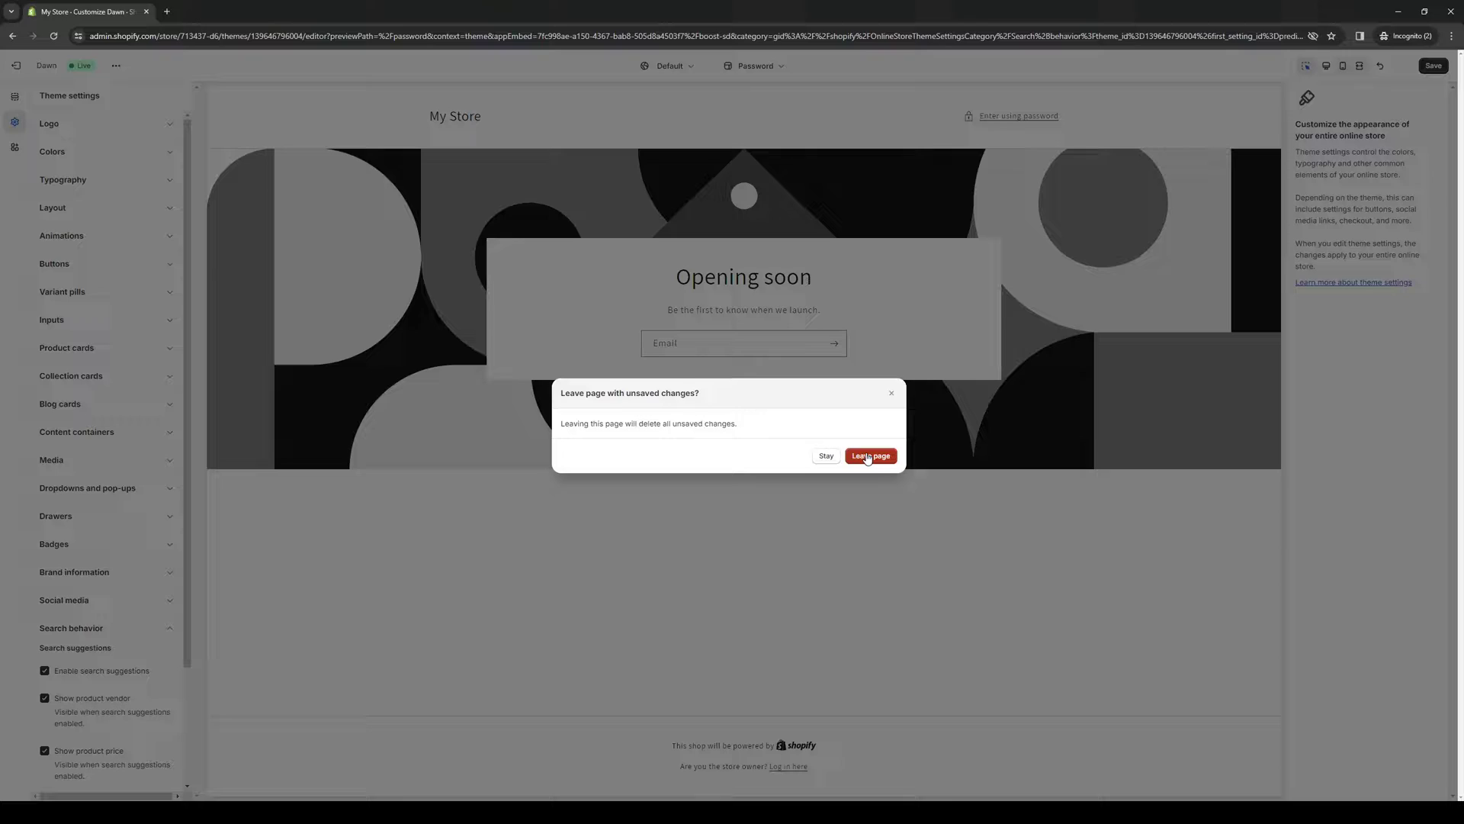
{"action": "left_click", "coordinate": [875, 457]}
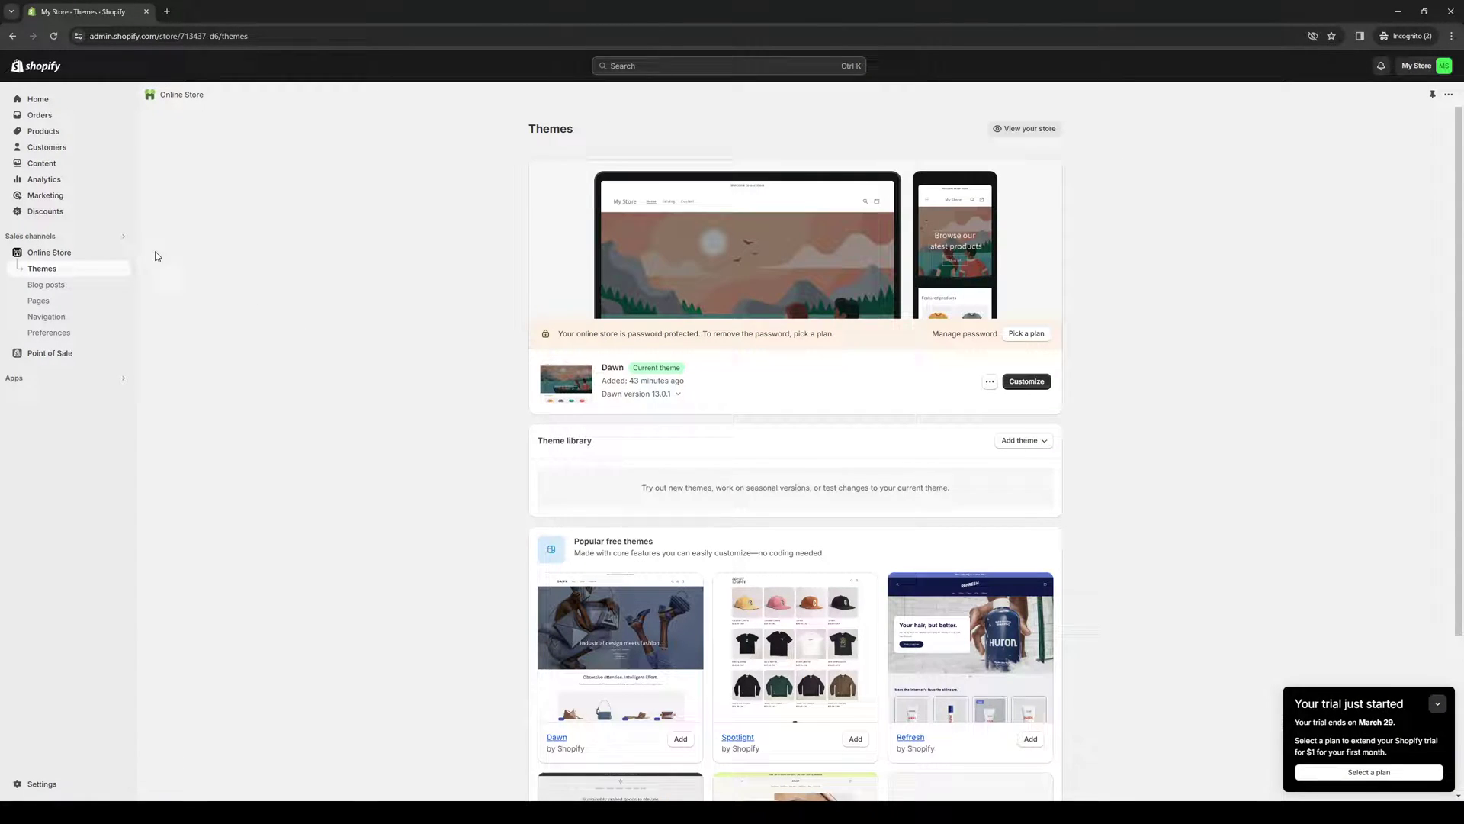
{"action": "left_click", "coordinate": [36, 103]}
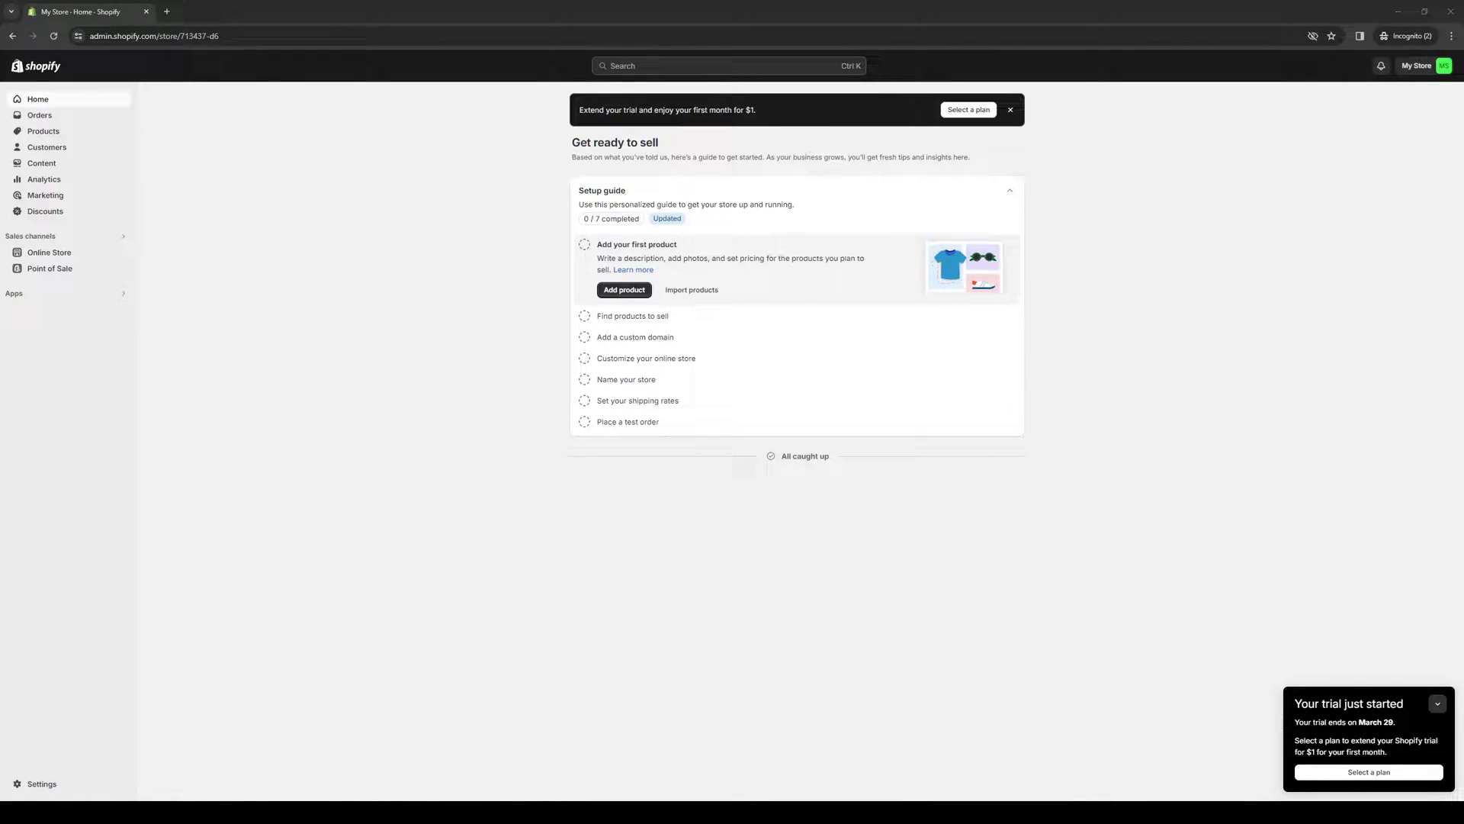